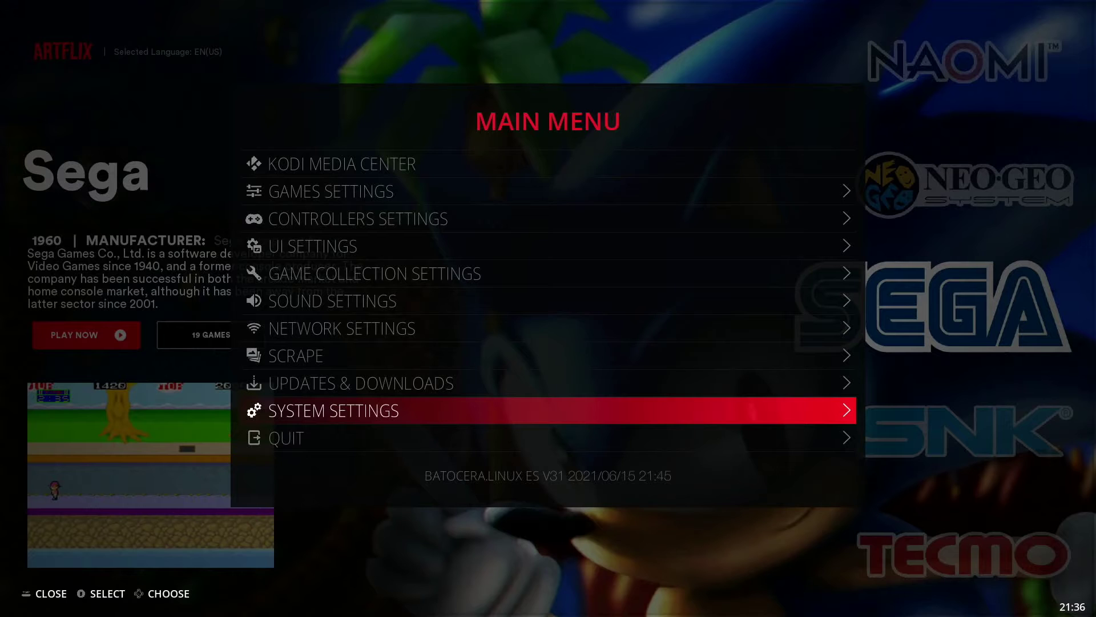
- Set the audio output in the system settings to HDMI0 PCH [HDA INTEL PCH]
{"action": "key", "text": "Down"}
{"action": "key", "text": "Down"}
{"action": "key", "text": "Down"}
{"action": "key", "text": "Down"}
{"action": "key", "text": "Down"}
{"action": "key", "text": "Down"}
{"action": "key", "text": "Down"}
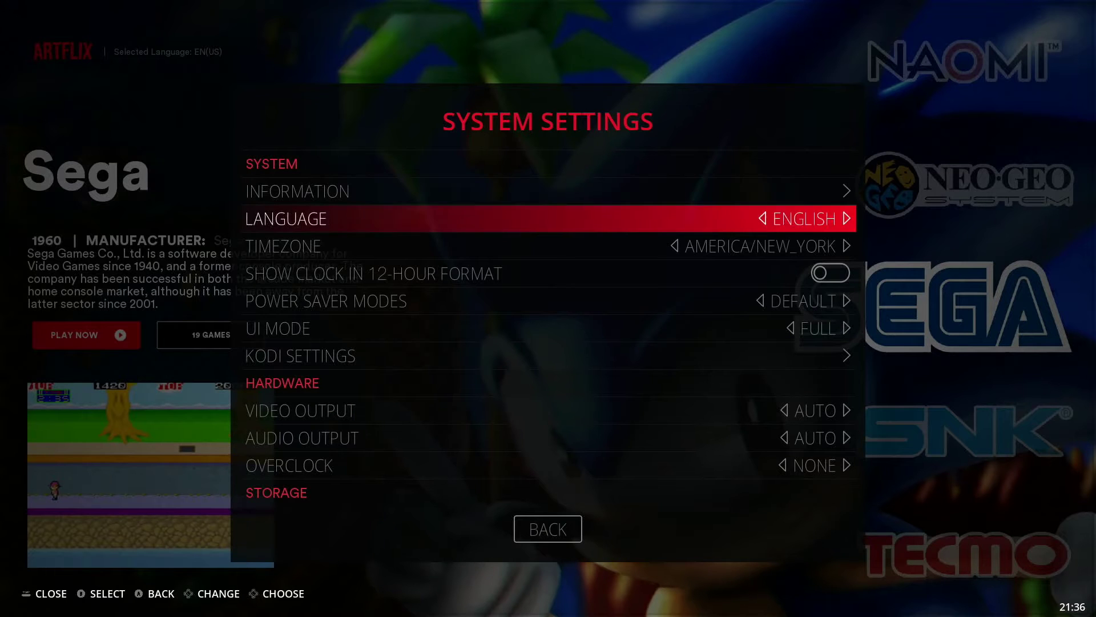
{"action": "key", "text": "Down"}
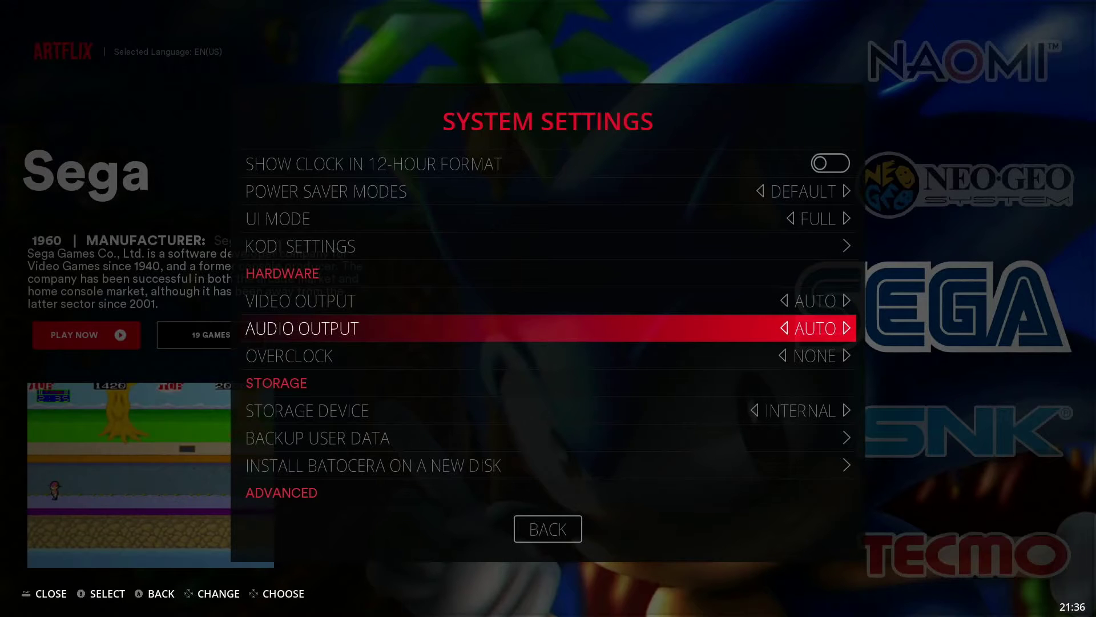
{"action": "key", "text": "Return"}
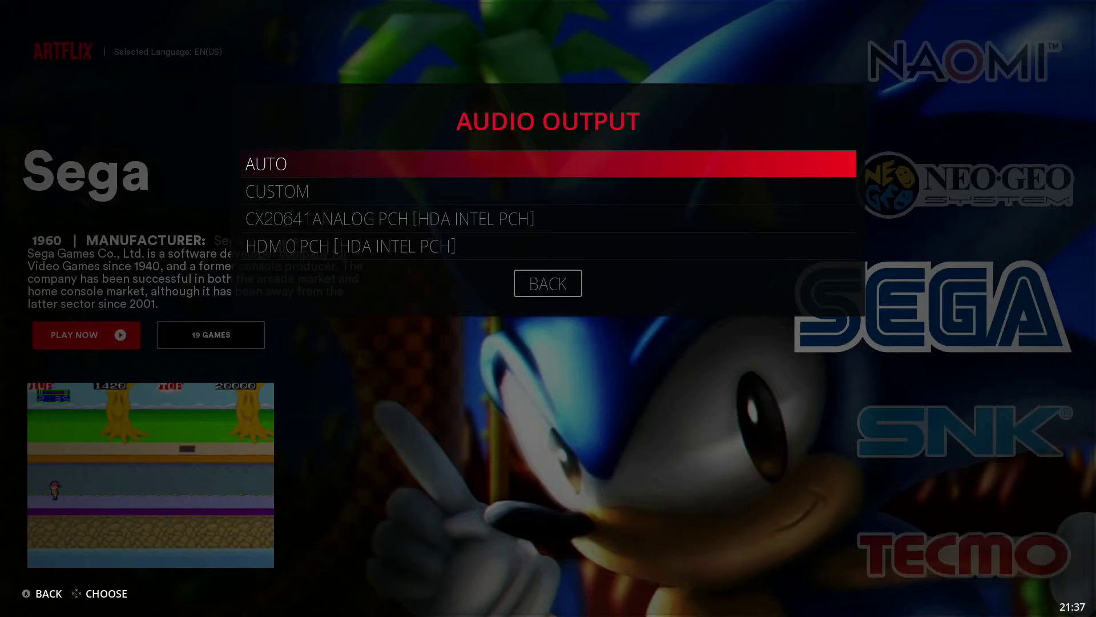
{"action": "key", "text": "Down"}
{"action": "key", "text": "Down"}
{"action": "key", "text": "Down"}
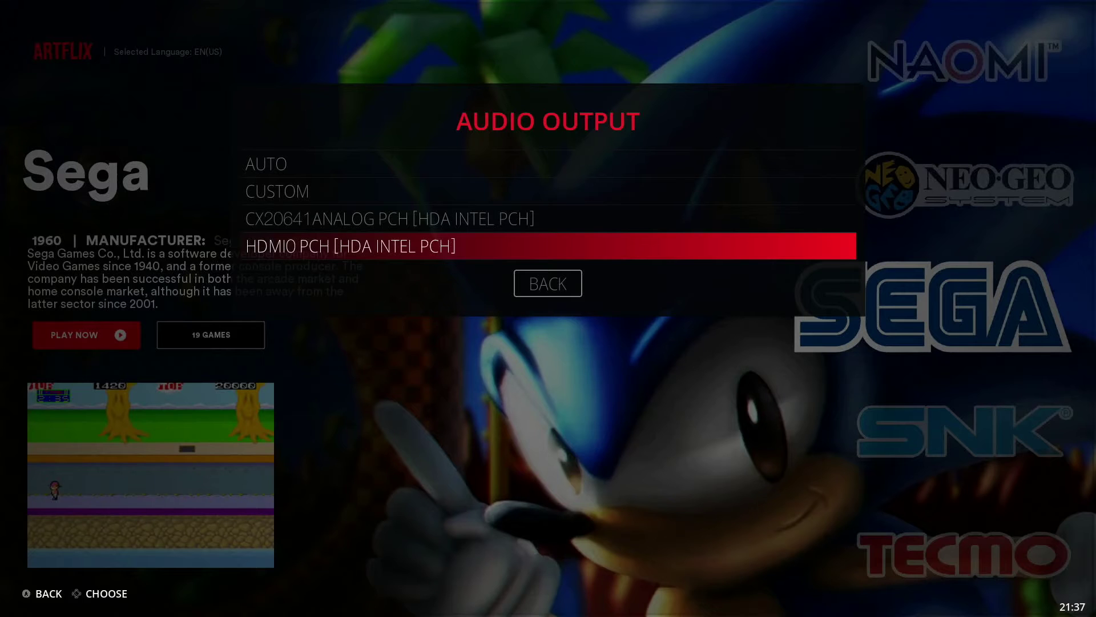
{"action": "key", "text": "Return"}
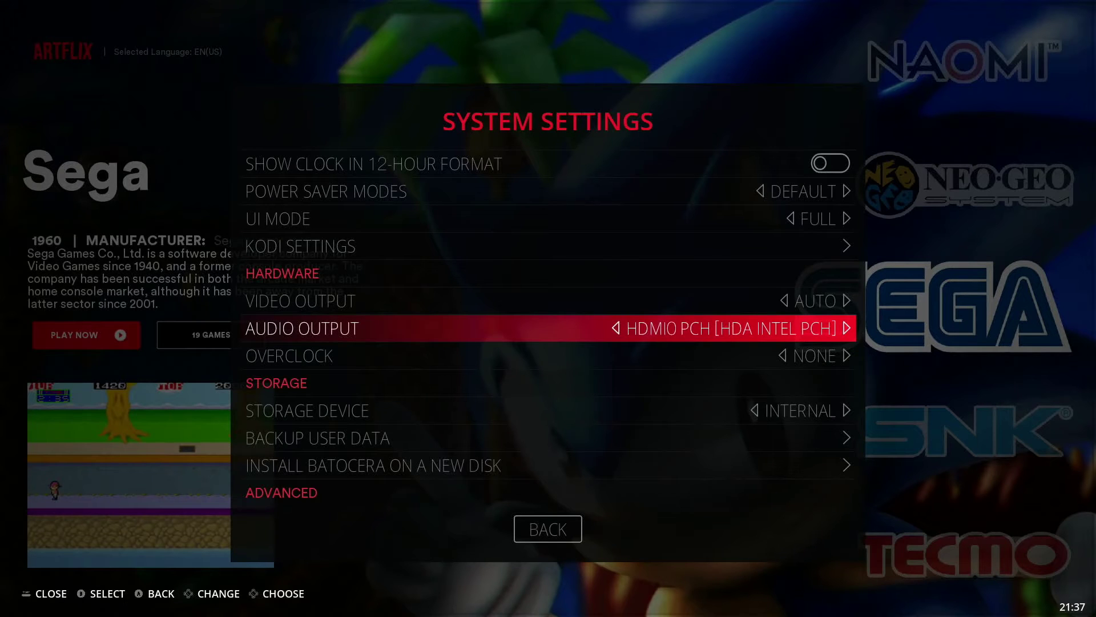
{"action": "key", "text": "Escape"}
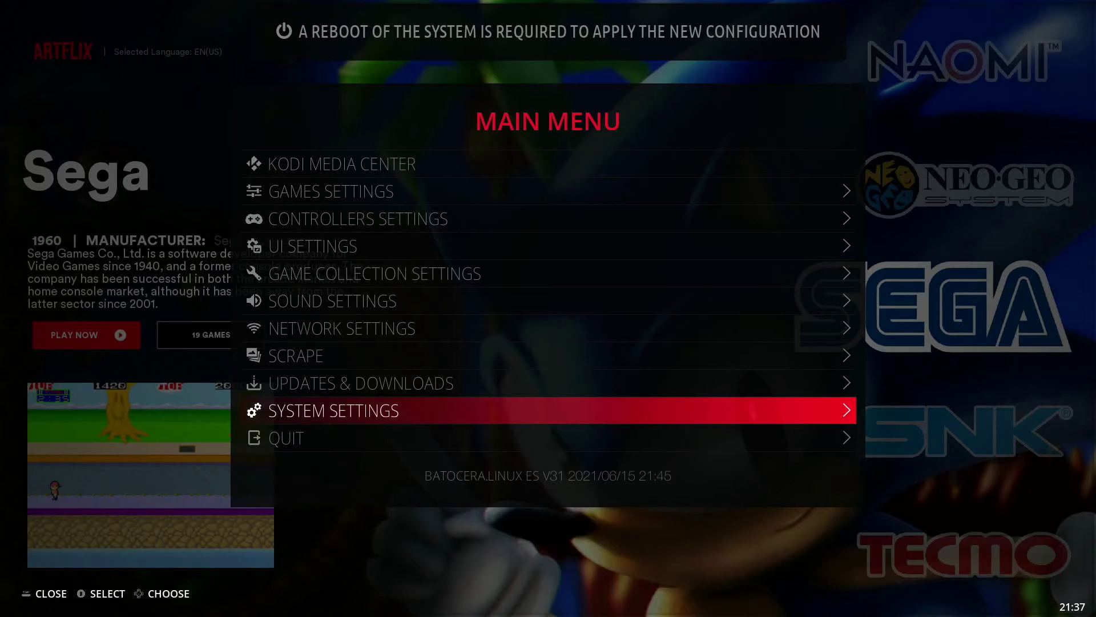
- Open the quit options from the main menu to reboot the system
{"action": "key", "text": "Down"}
{"action": "key", "text": "Return"}
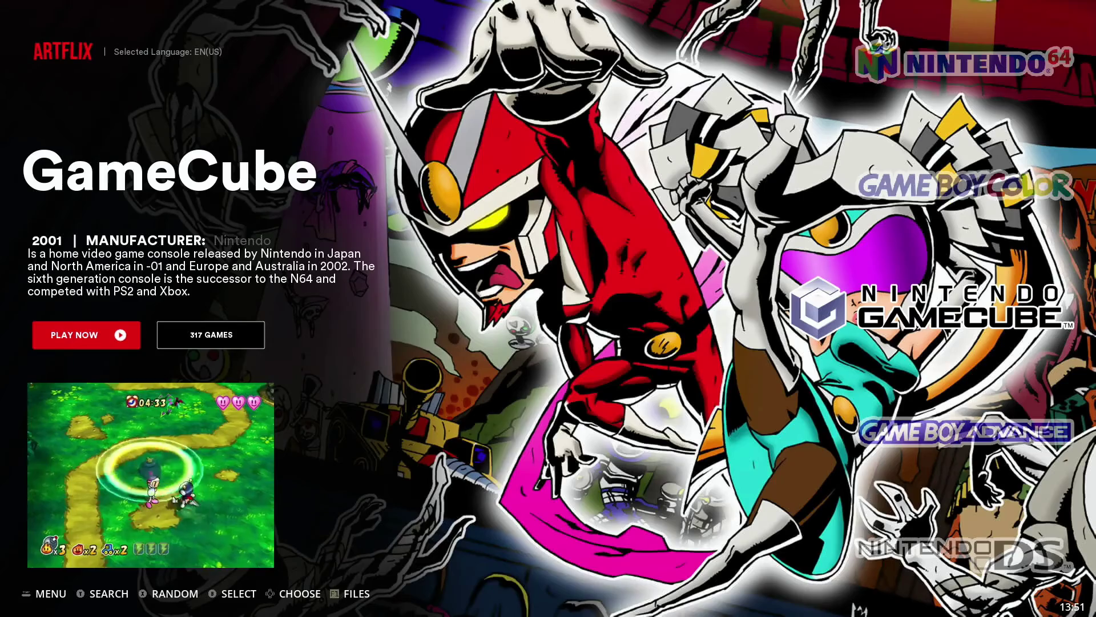
{"action": "key", "text": "Down"}
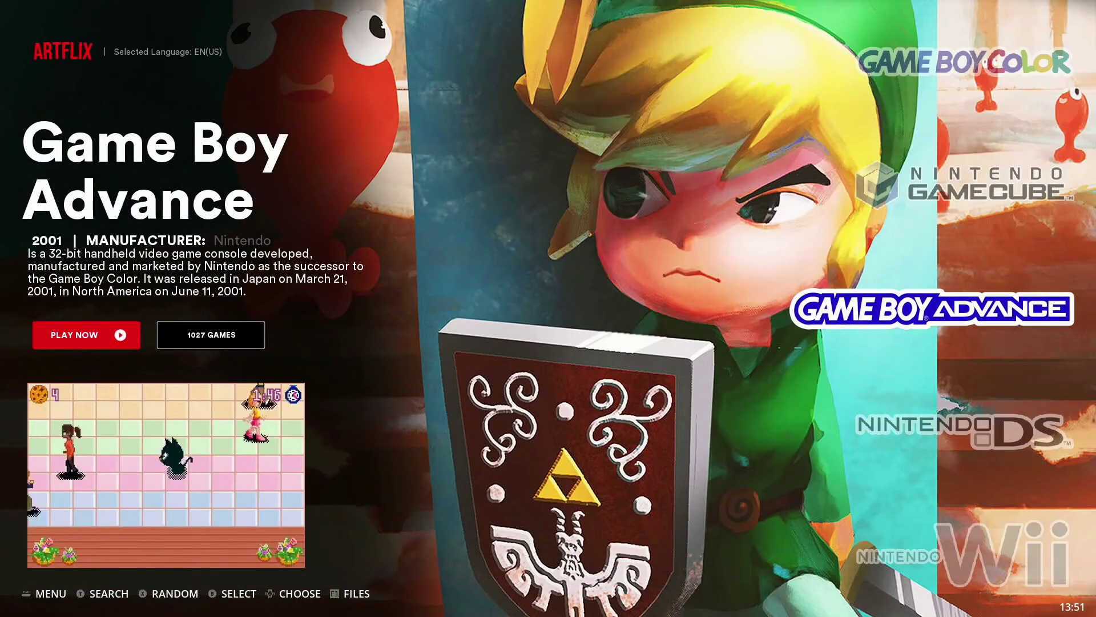
{"action": "key", "text": "Down"}
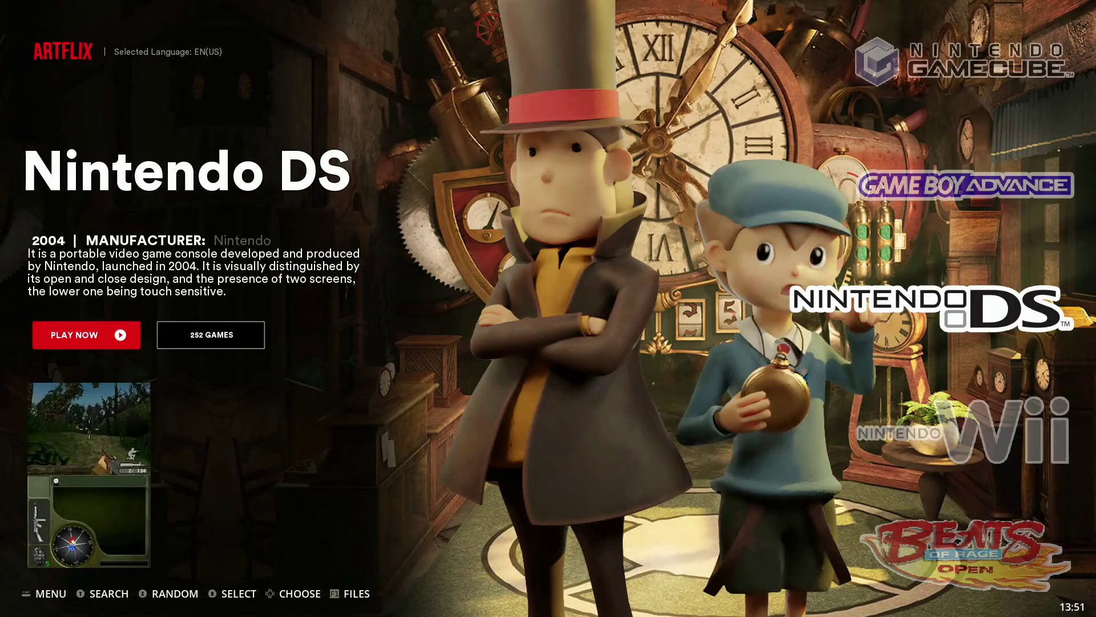
{"action": "key", "text": "Return"}
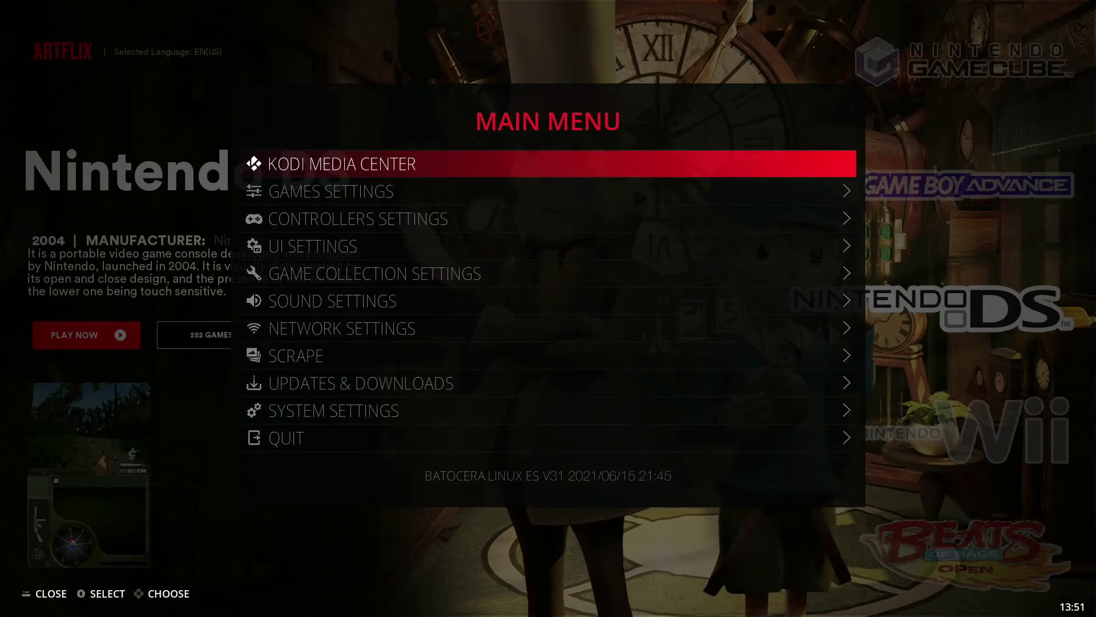
{"action": "key", "text": "Escape"}
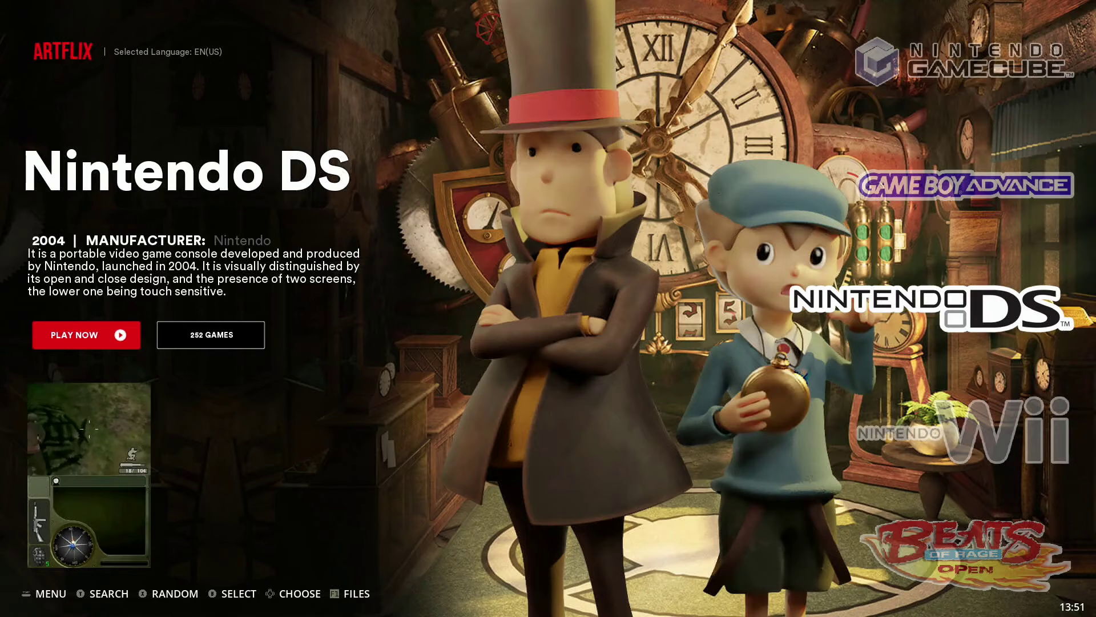
- Open the system settings from the main menu
{"action": "key", "text": "F1"}
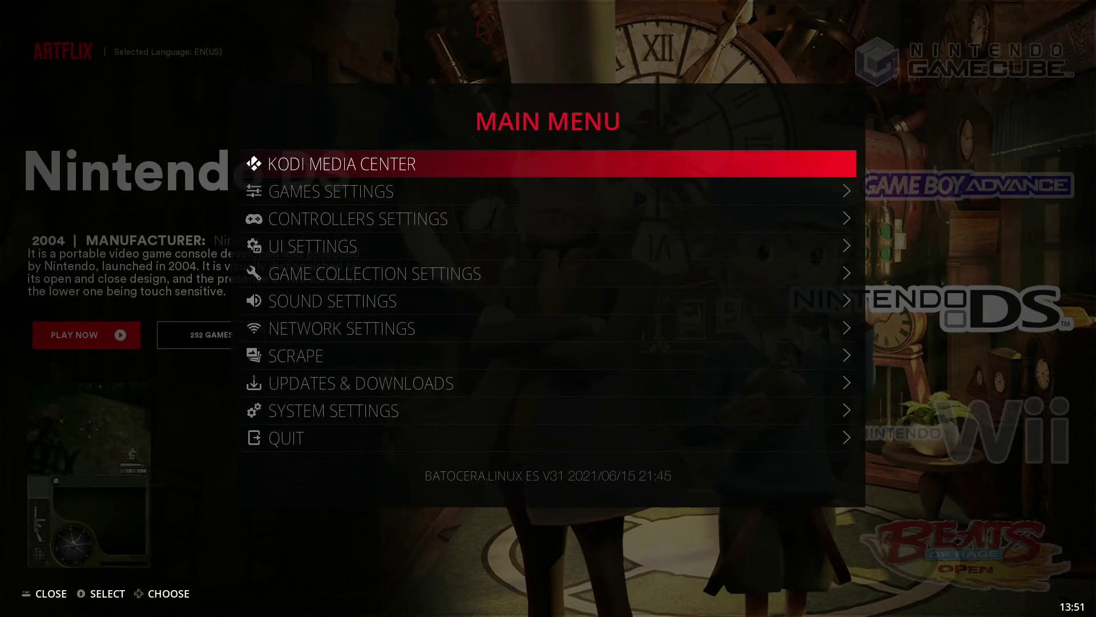
{"action": "key", "text": "Down"}
{"action": "key", "text": "Down"}
{"action": "key", "text": "Down"}
{"action": "key", "text": "Down"}
{"action": "key", "text": "Down"}
{"action": "key", "text": "Down"}
{"action": "key", "text": "Down"}
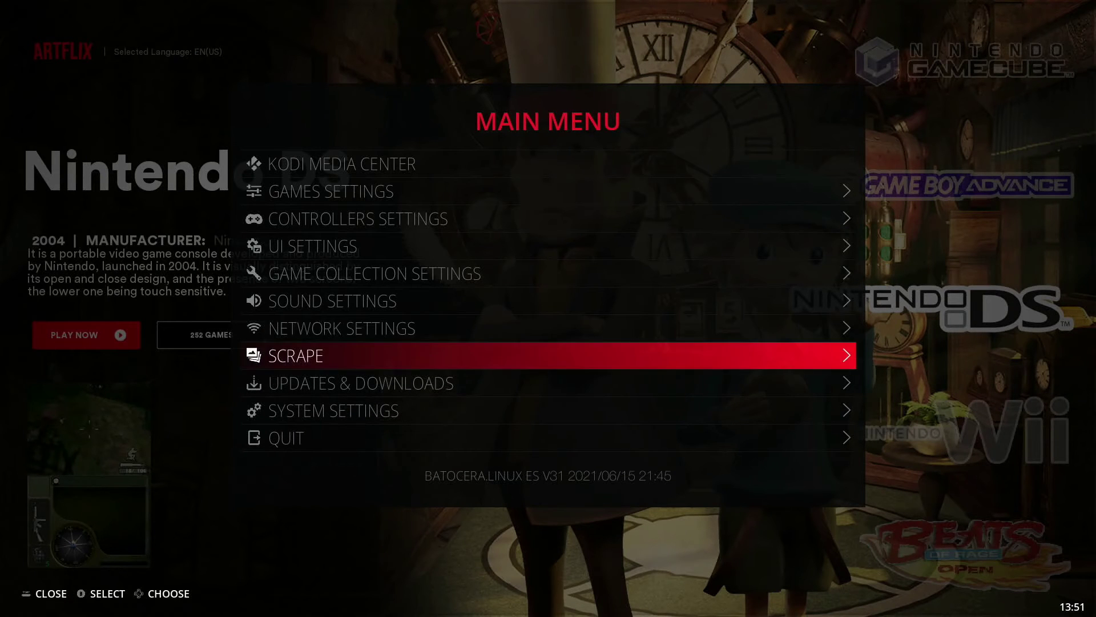
{"action": "key", "text": "Down"}
{"action": "key", "text": "Down"}
{"action": "key", "text": "Return"}
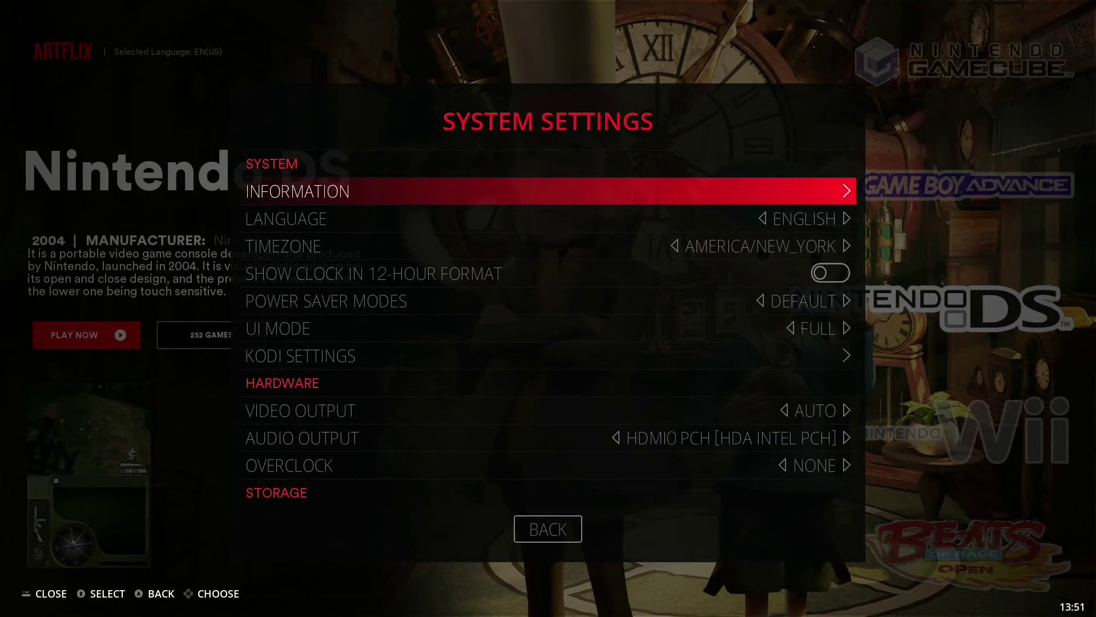
- Examine the available audio output choices in the system settings, and return to the main menu without changing the selection
{"action": "key", "text": "Down"}
{"action": "key", "text": "Down"}
{"action": "key", "text": "Down"}
{"action": "key", "text": "Down"}
{"action": "key", "text": "Down"}
{"action": "key", "text": "Down"}
{"action": "key", "text": "Down"}
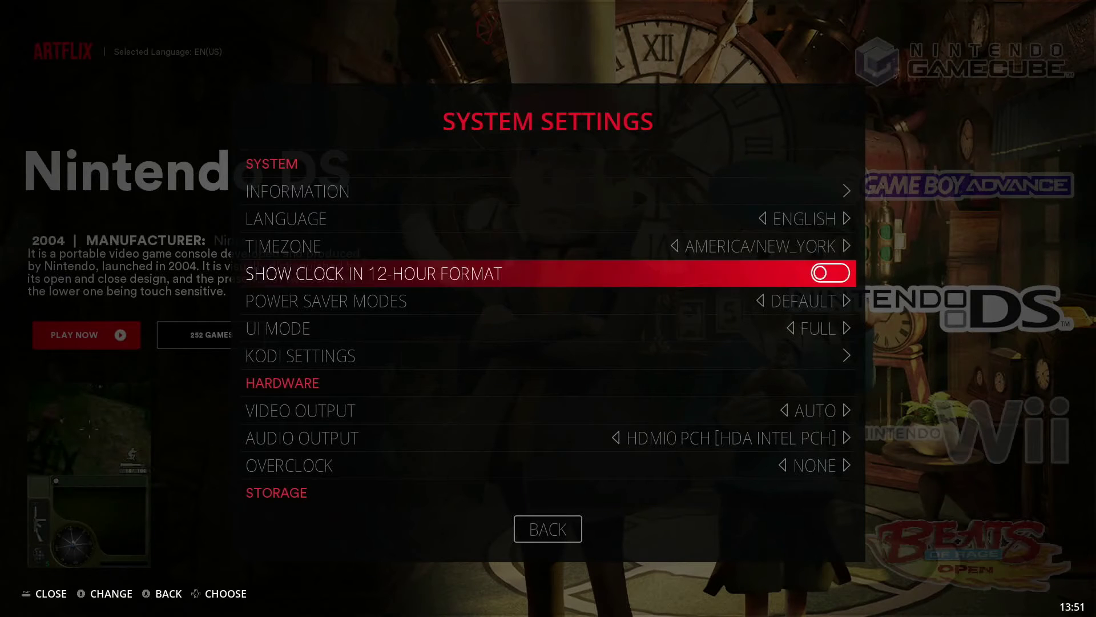
{"action": "key", "text": "Down"}
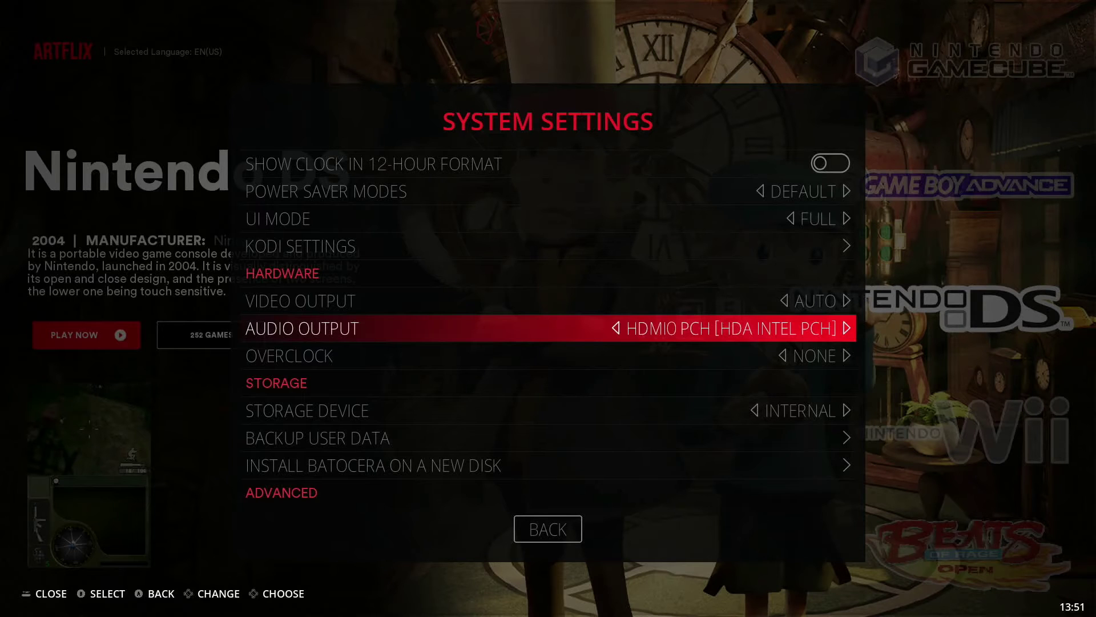
{"action": "key", "text": "Return"}
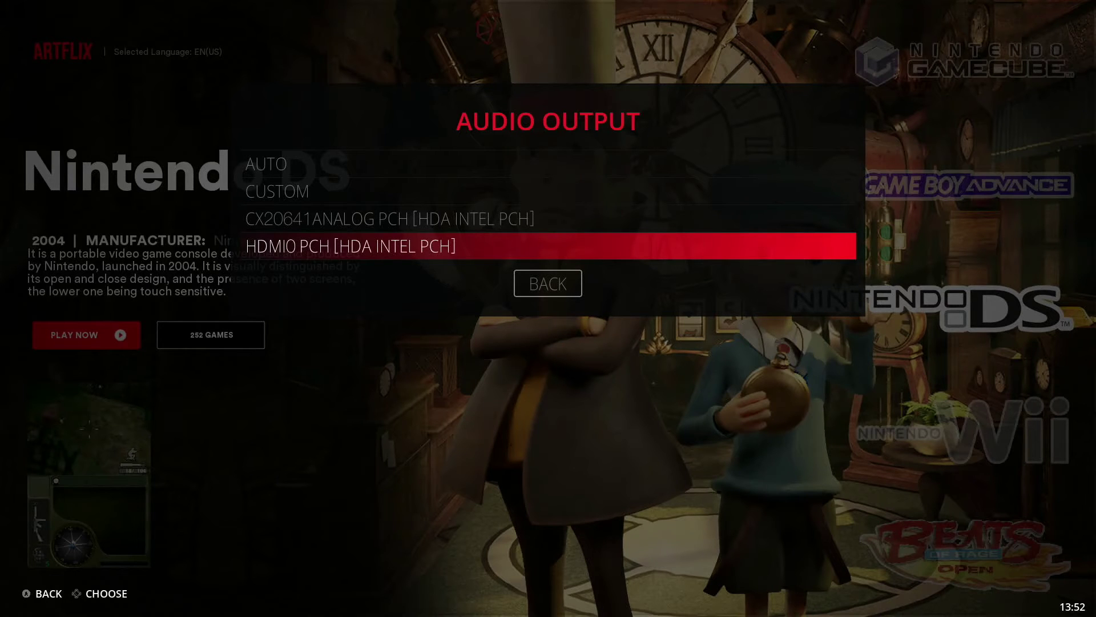
{"action": "key", "text": "Up"}
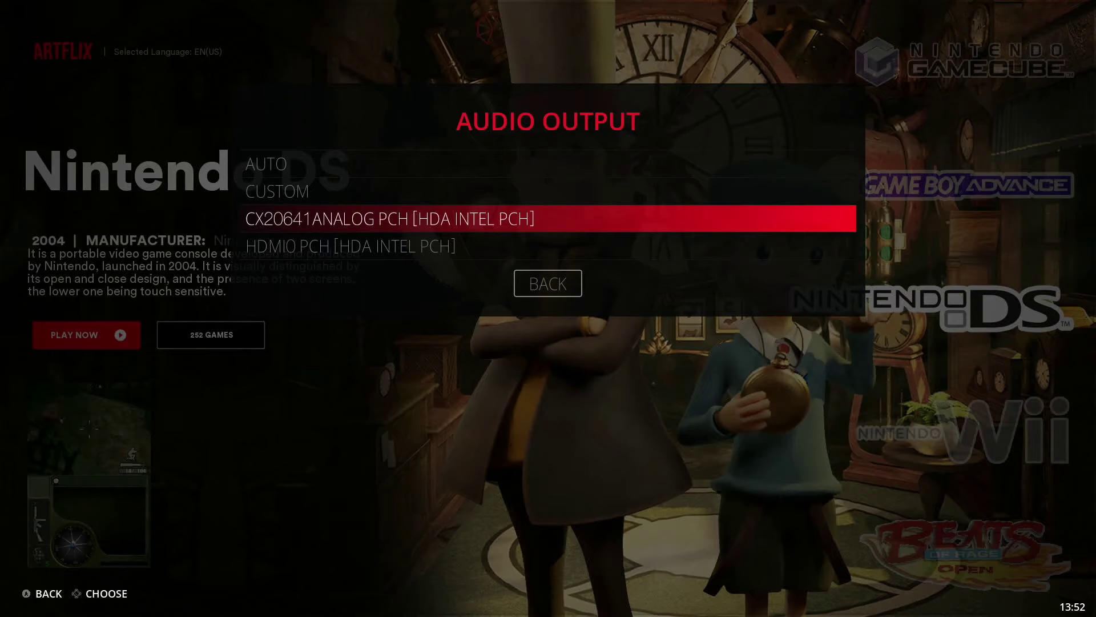
{"action": "key", "text": "Up"}
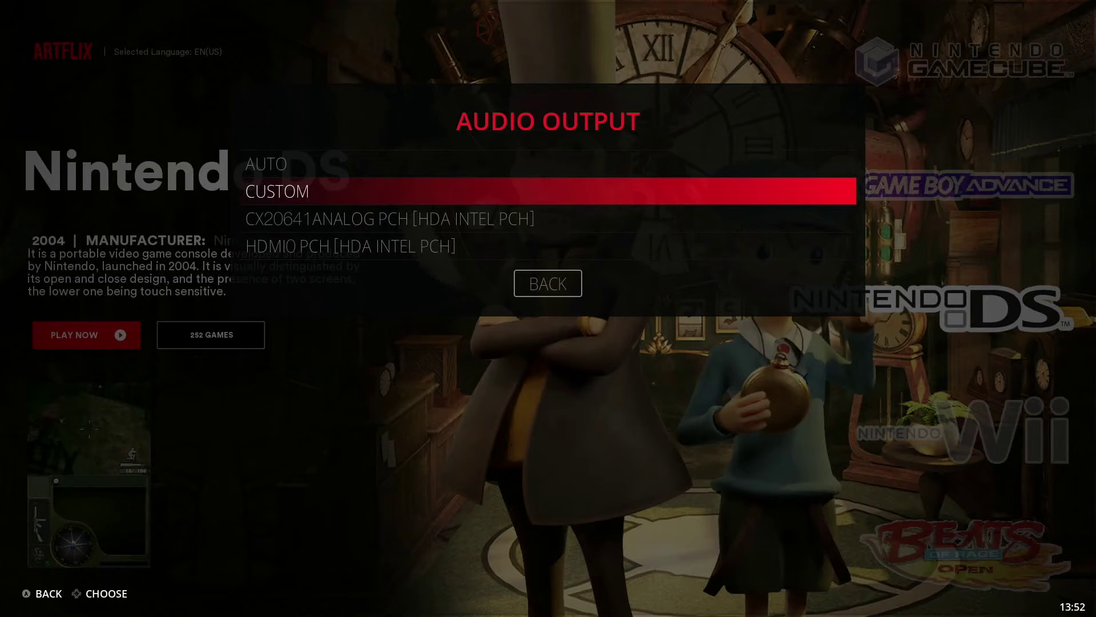
{"action": "key", "text": "BackSpace"}
{"action": "key", "text": "BackSpace"}
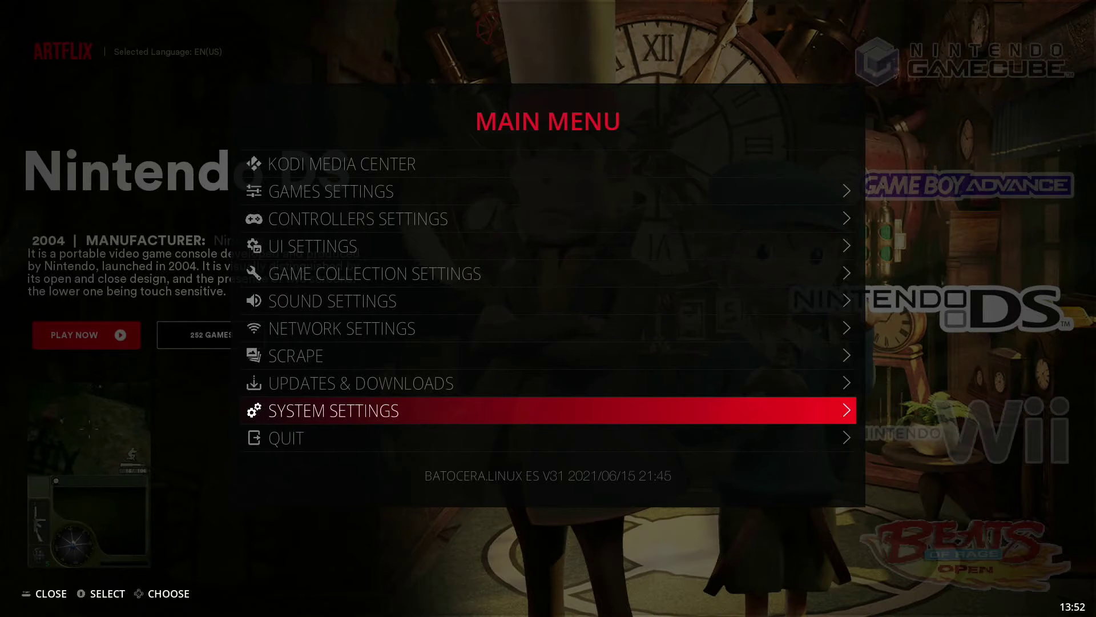
- Launch Kodi Media Center from the main menu
{"action": "key", "text": "Up"}
{"action": "key", "text": "Up"}
{"action": "key", "text": "Up"}
{"action": "key", "text": "Up"}
{"action": "key", "text": "Up"}
{"action": "key", "text": "Up"}
{"action": "key", "text": "Up"}
{"action": "key", "text": "Up"}
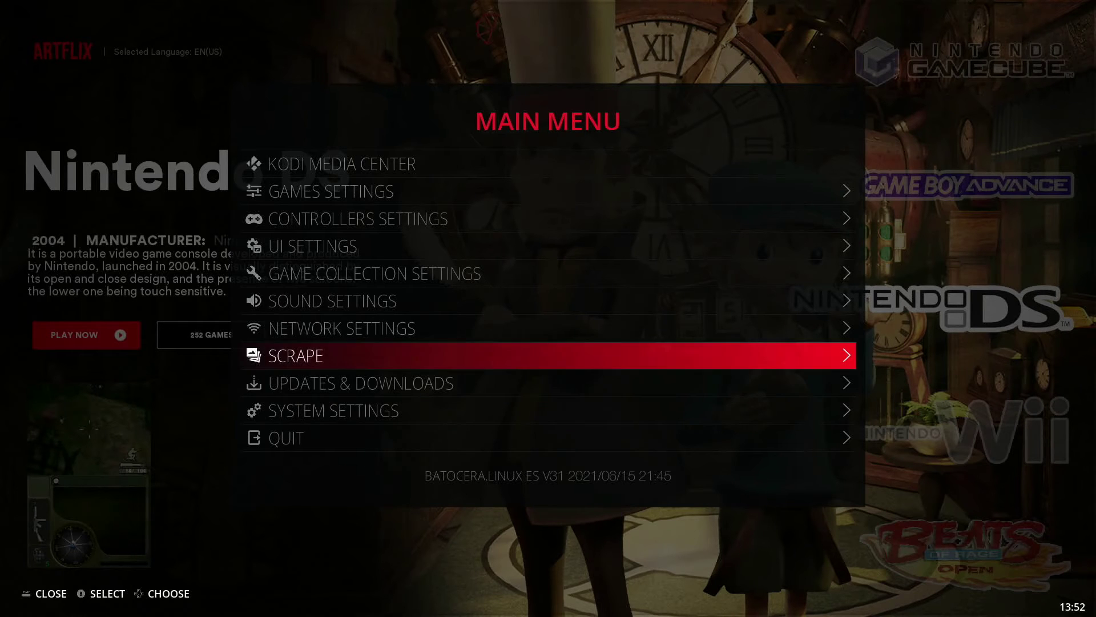
{"action": "key", "text": "Up"}
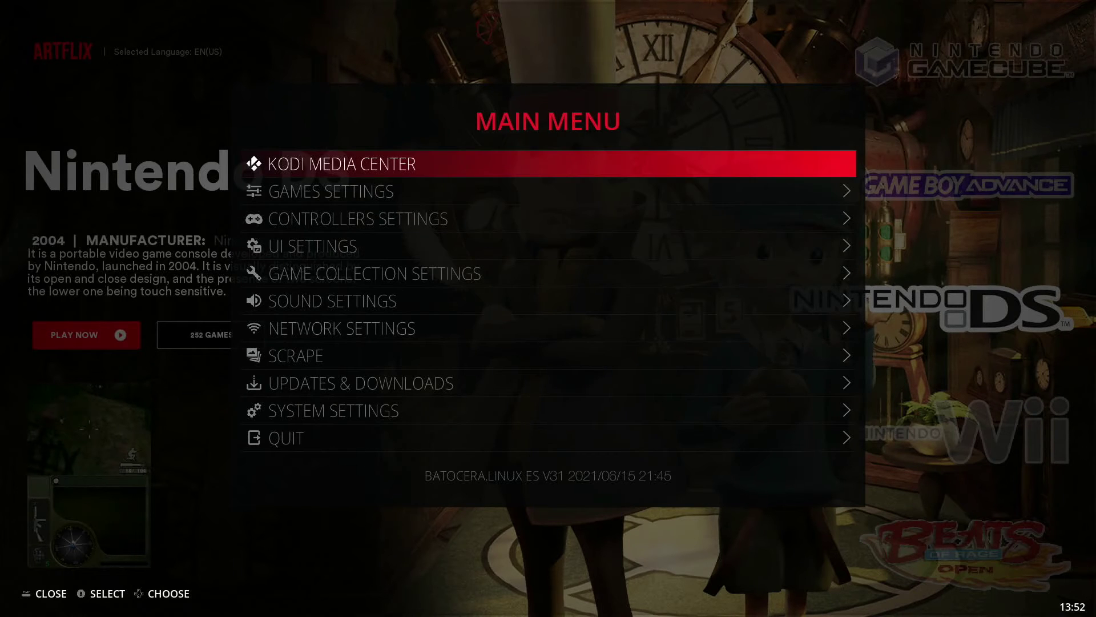
{"action": "key", "text": "Return"}
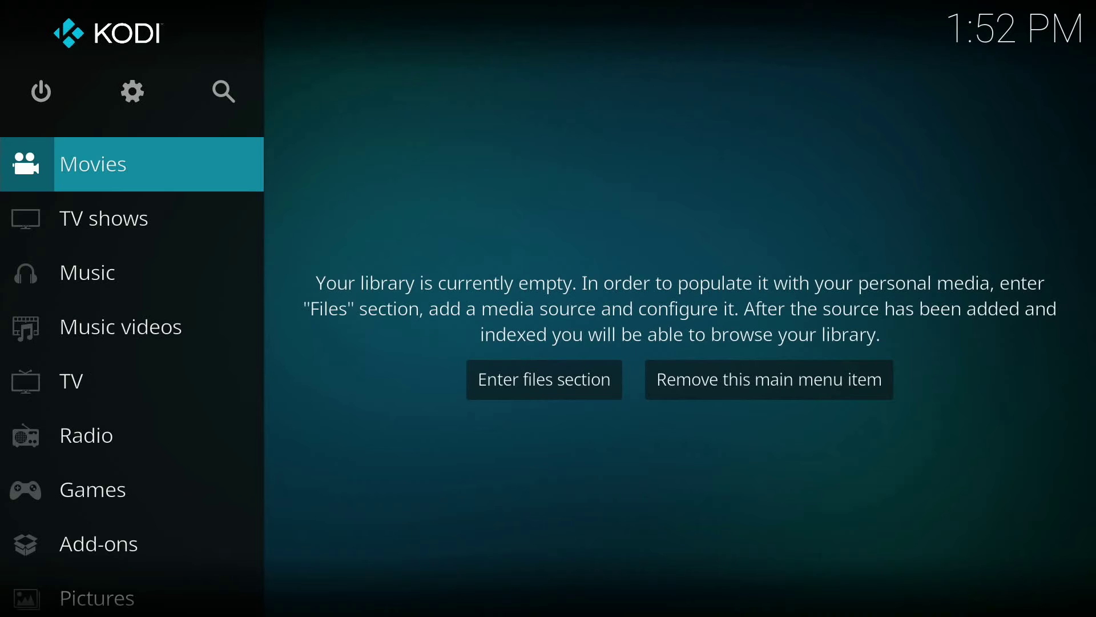
- Open the System category of Kodi's settings
{"action": "key", "text": "Up"}
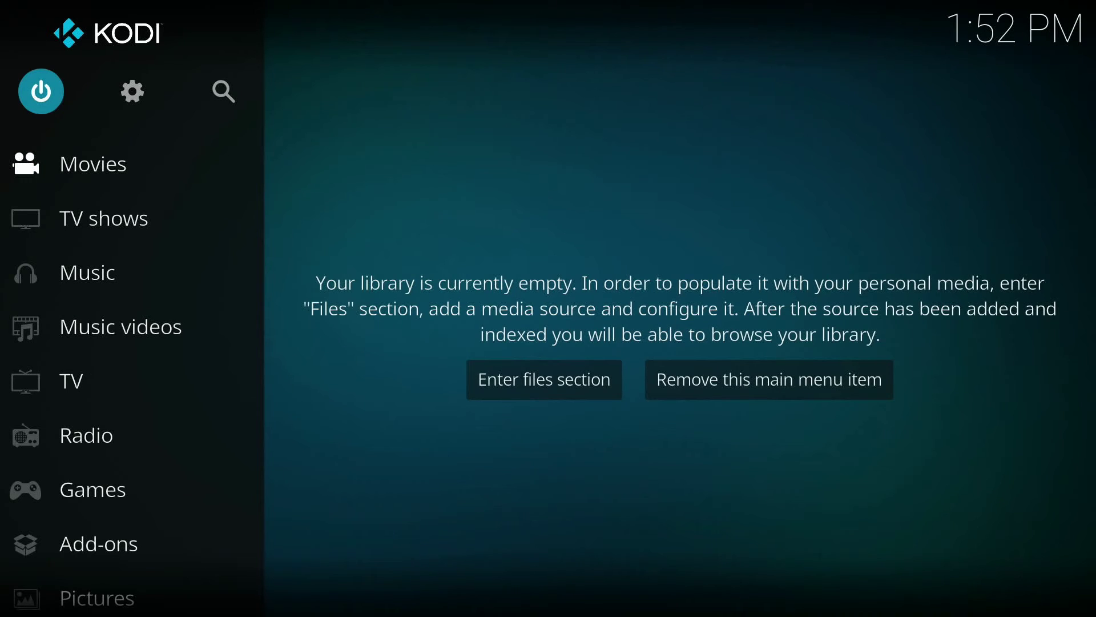
{"action": "key", "text": "Right"}
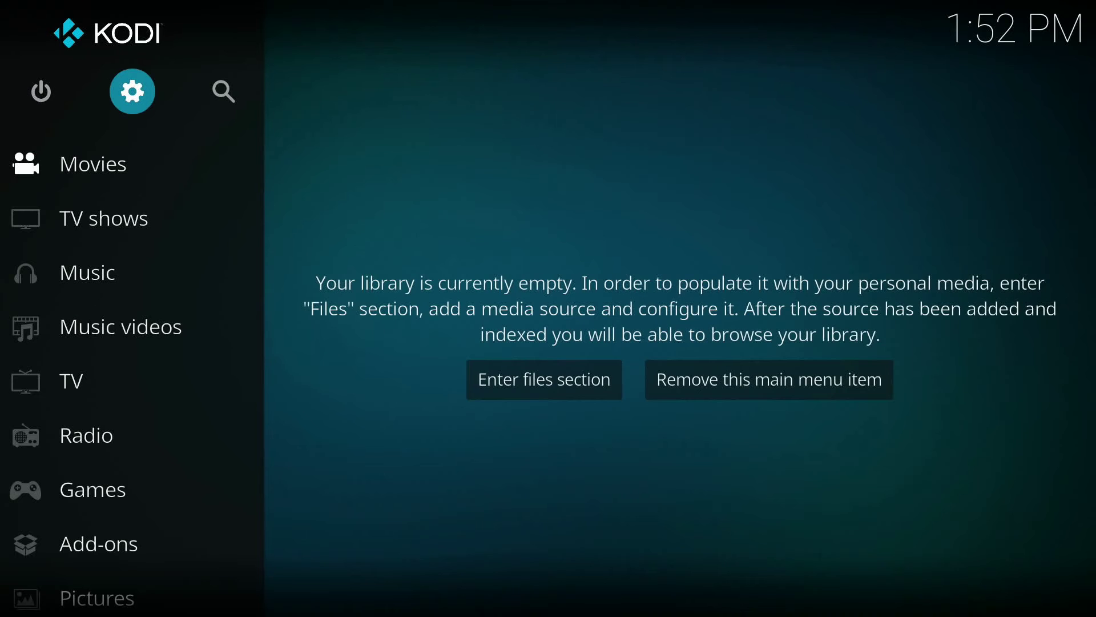
{"action": "key", "text": "Return"}
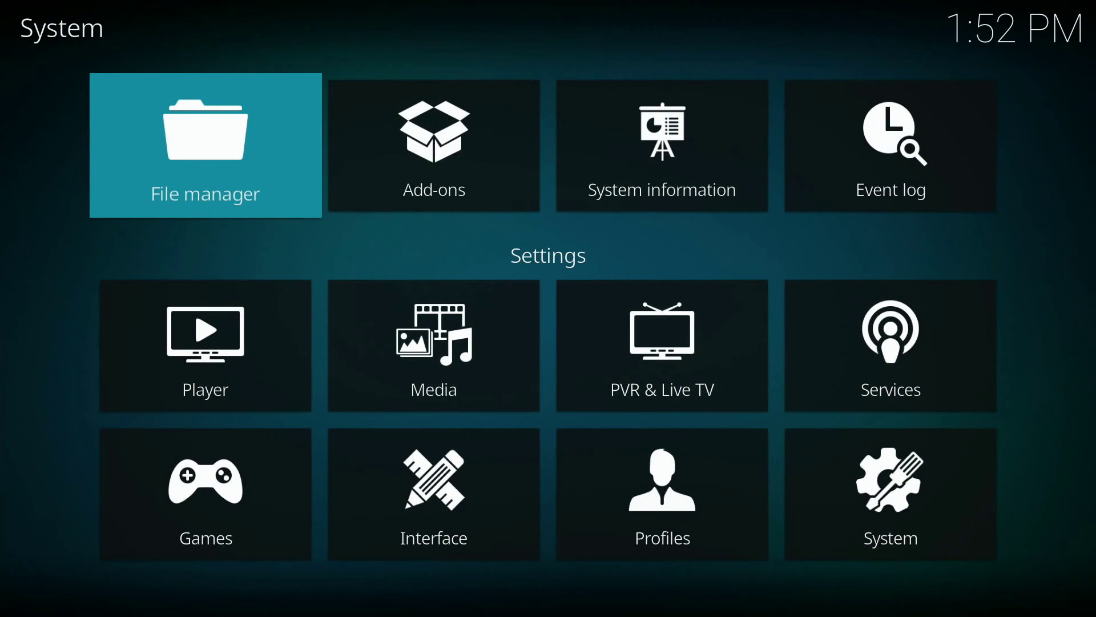
{"action": "key", "text": "Down"}
{"action": "key", "text": "Down"}
{"action": "key", "text": "Right"}
{"action": "key", "text": "Right"}
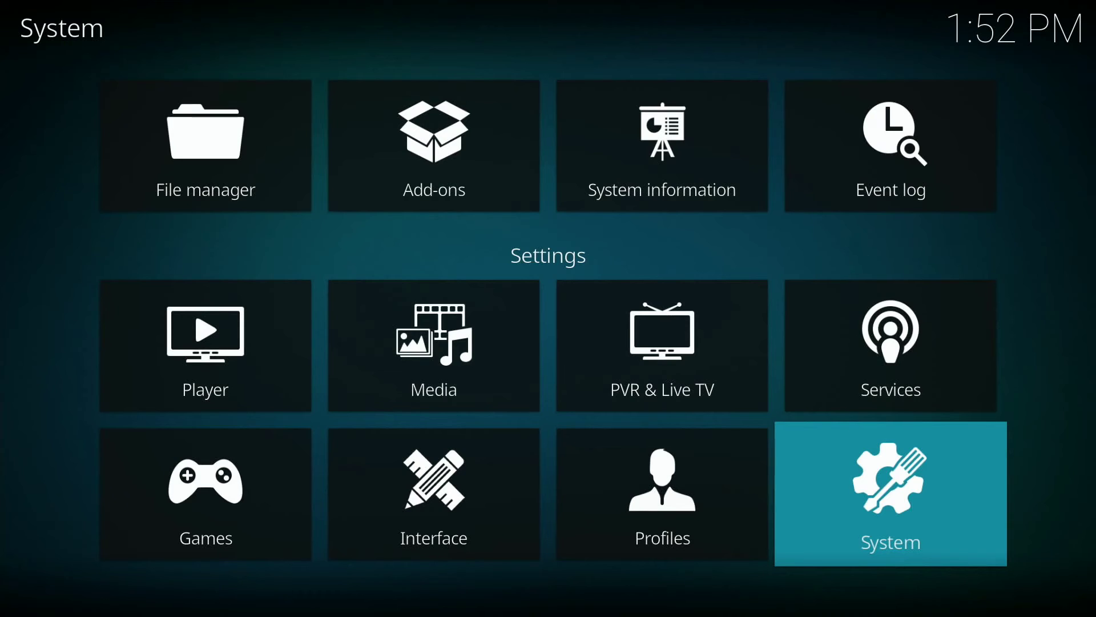
{"action": "key", "text": "Return"}
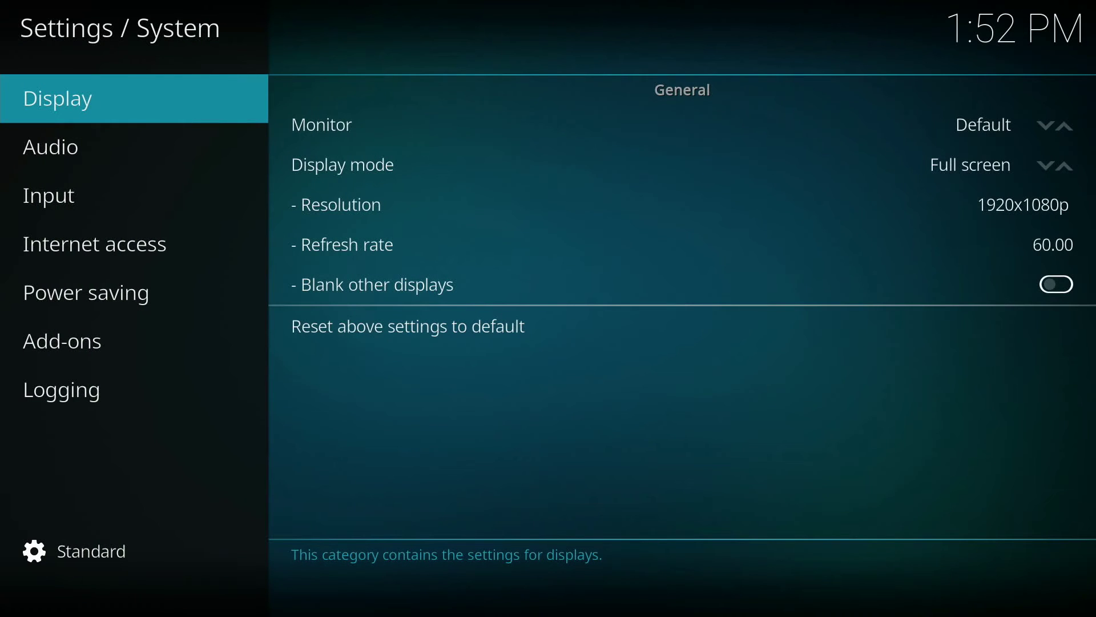
- Open the list of audio output devices in the Audio settings
{"action": "key", "text": "Down"}
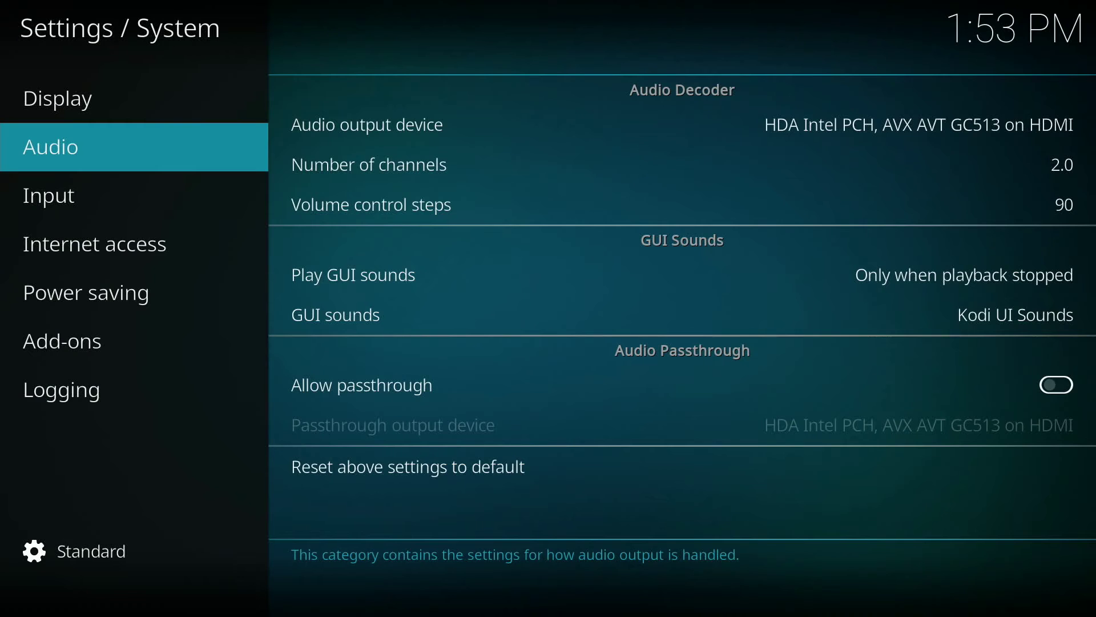
{"action": "key", "text": "Right"}
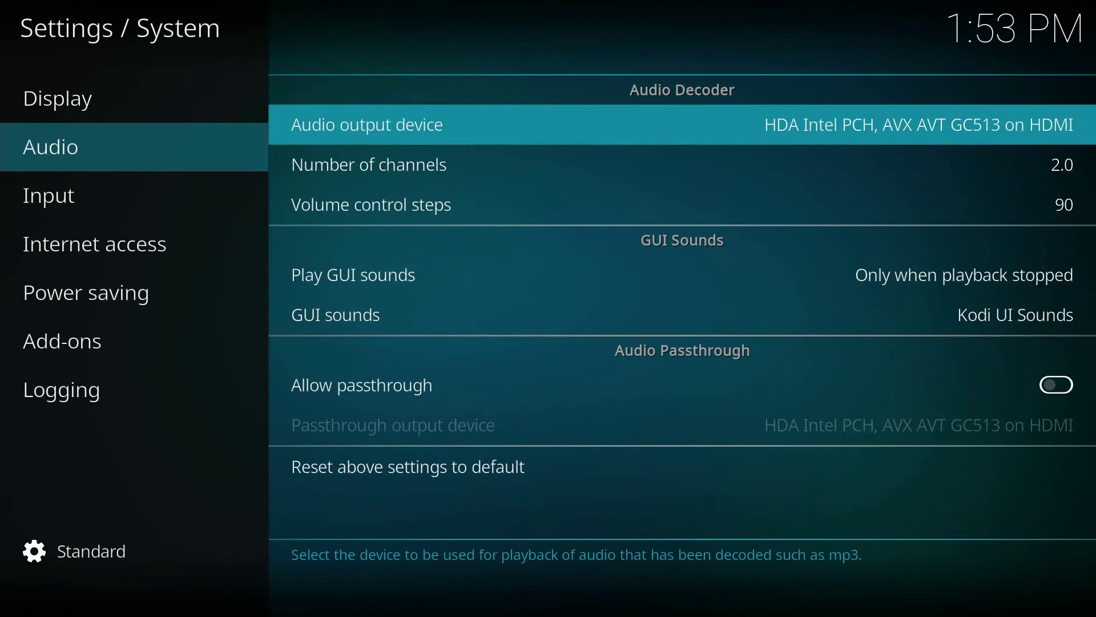
{"action": "key", "text": "Return"}
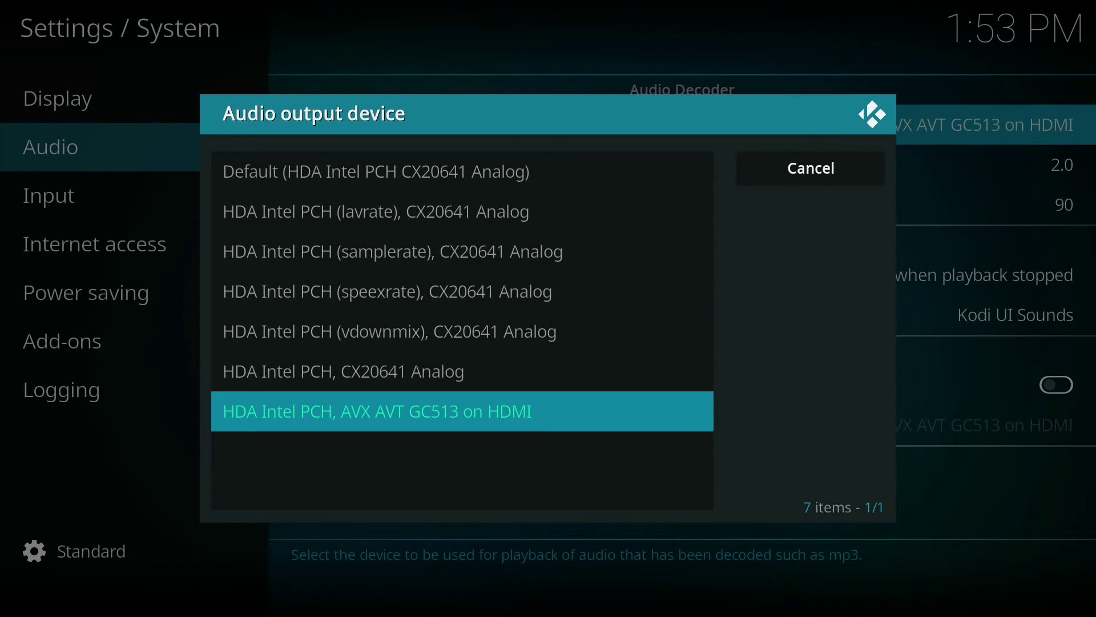
- Examine the analog, default and HDMI entries in the list of audio output devices
{"action": "key", "text": "Up"}
{"action": "key", "text": "Up"}
{"action": "key", "text": "Up"}
{"action": "key", "text": "Up"}
{"action": "key", "text": "Up"}
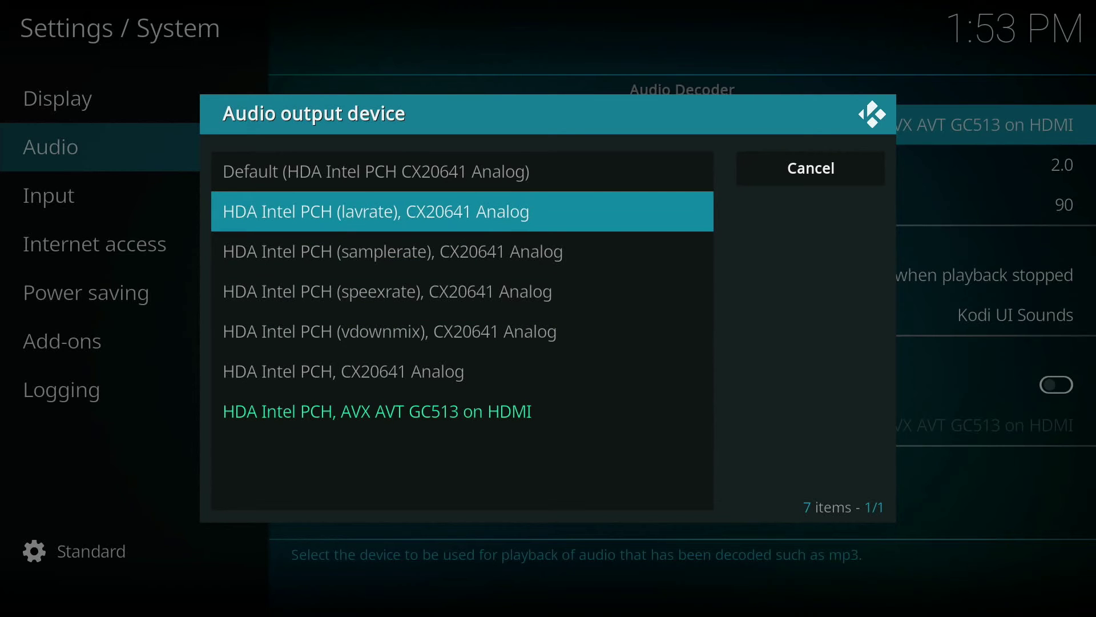
{"action": "key", "text": "Up"}
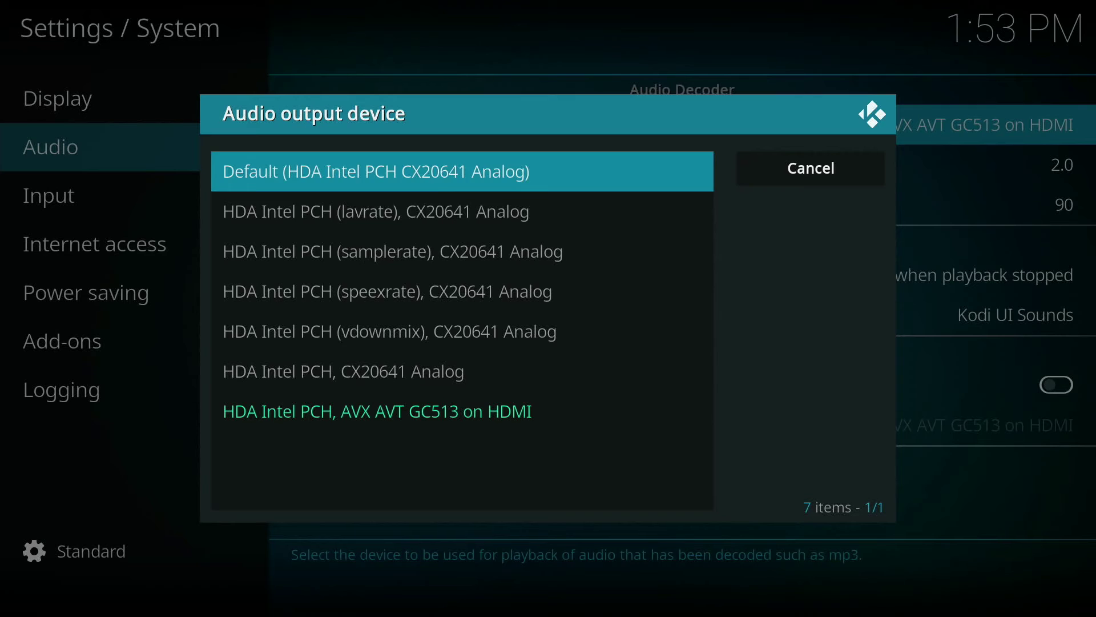
{"action": "key", "text": "Down"}
{"action": "key", "text": "Down"}
{"action": "key", "text": "Down"}
{"action": "key", "text": "Down"}
{"action": "key", "text": "Down"}
{"action": "key", "text": "Down"}
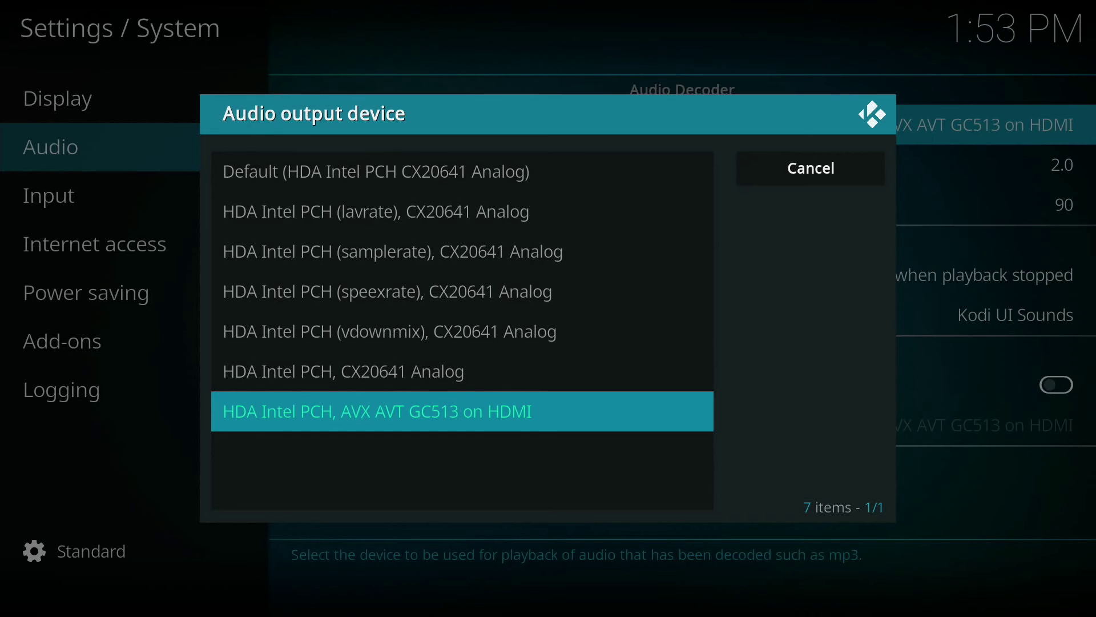
{"action": "key", "text": "Up"}
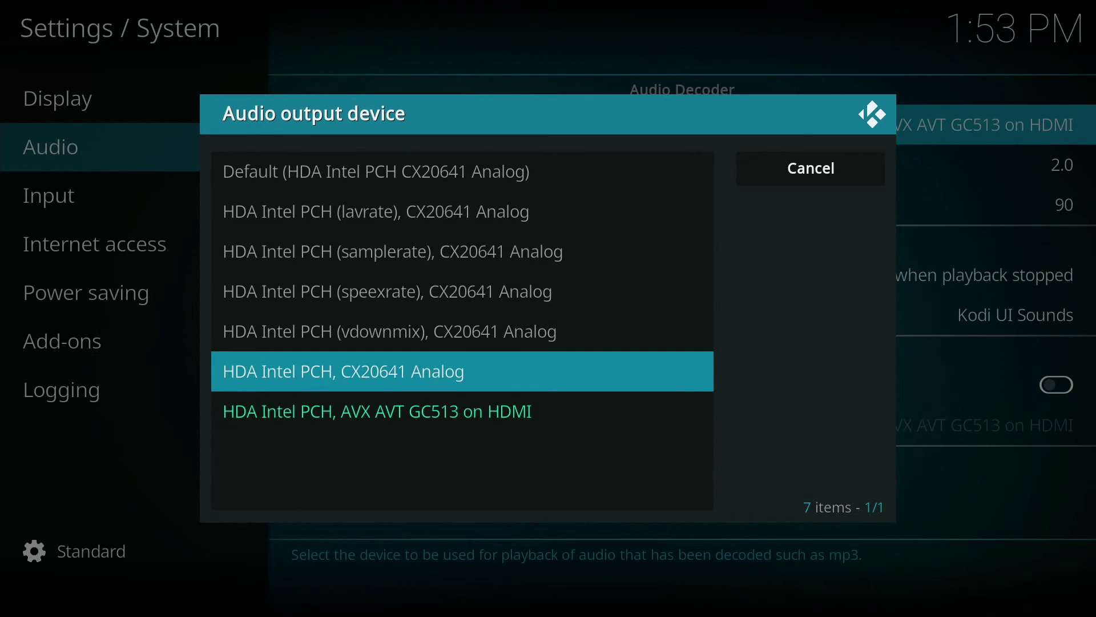
{"action": "key", "text": "Up"}
{"action": "key", "text": "Up"}
{"action": "key", "text": "Up"}
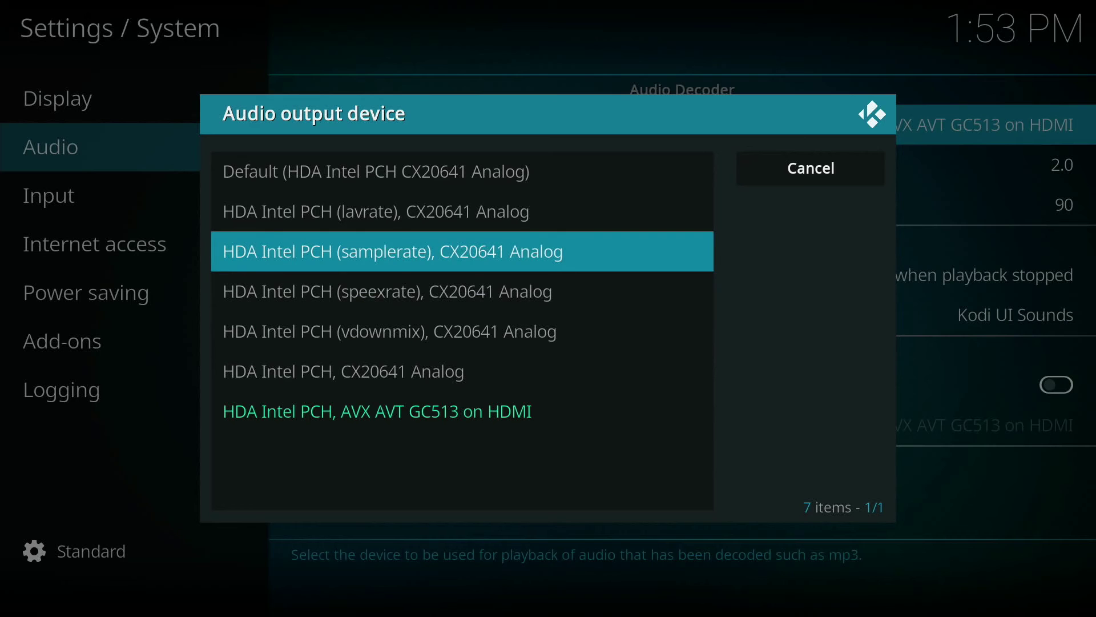
{"action": "key", "text": "Up"}
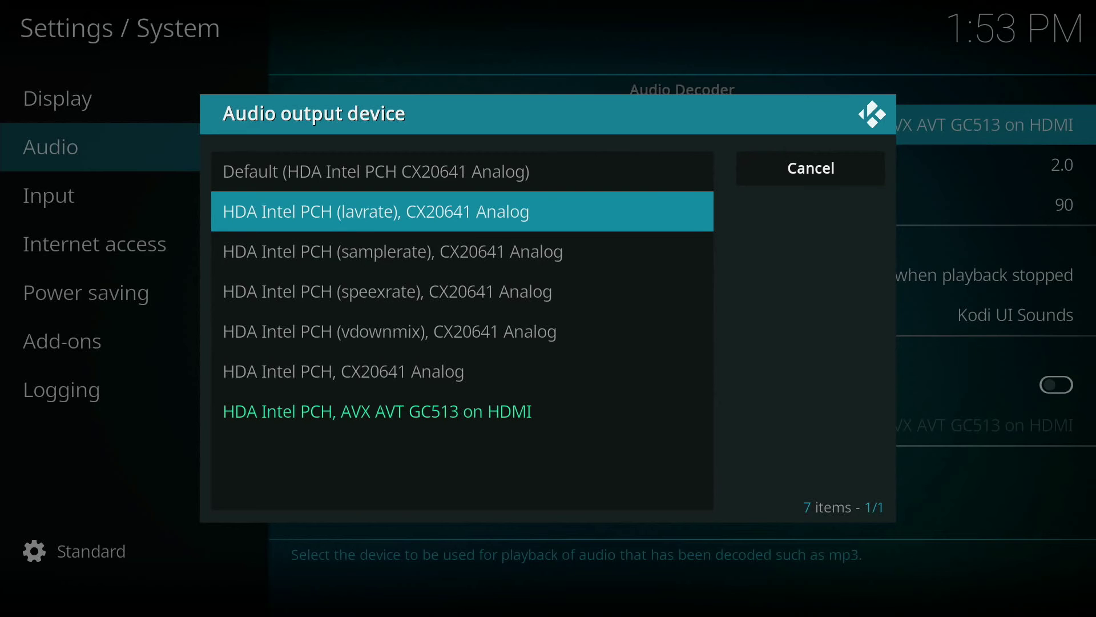
- Set the audio output device to HDA Intel PCH, AVX AVT GC513 on HDMI
{"action": "key", "text": "Down"}
{"action": "key", "text": "Down"}
{"action": "key", "text": "Down"}
{"action": "key", "text": "Down"}
{"action": "key", "text": "Down"}
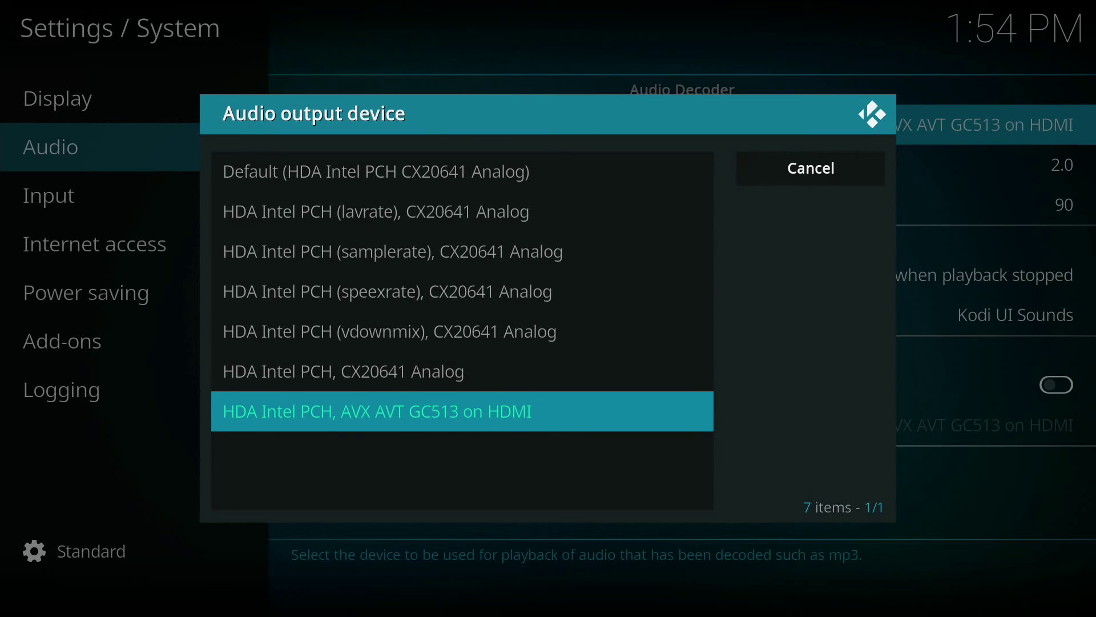
{"action": "key", "text": "Return"}
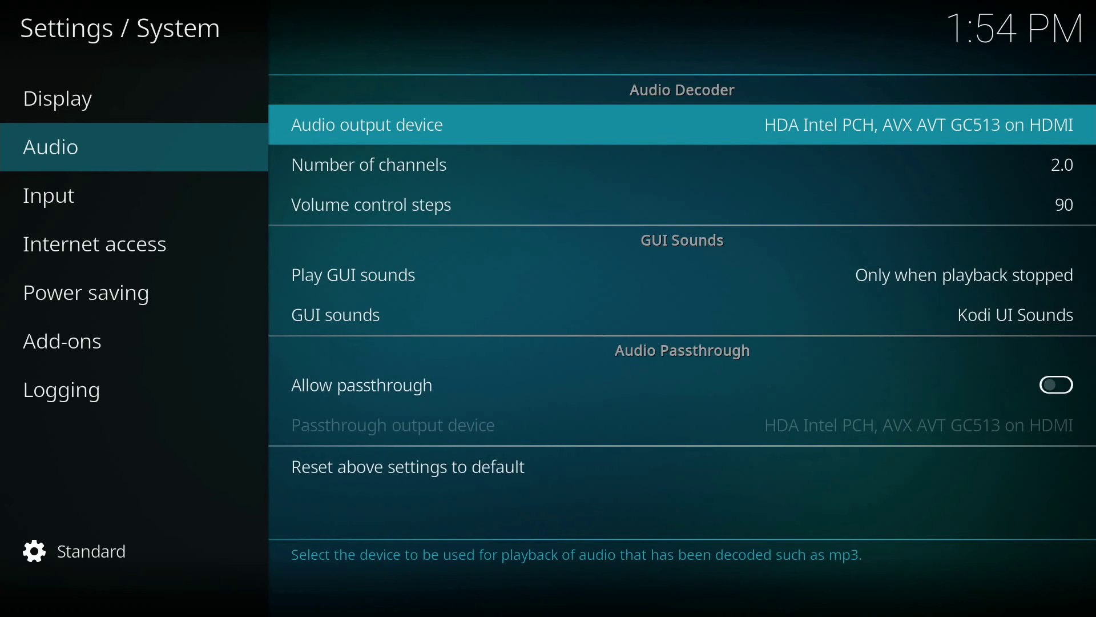
- Leave the system settings and exit Kodi to Batocera
{"action": "key", "text": "Escape"}
{"action": "key", "text": "Escape"}
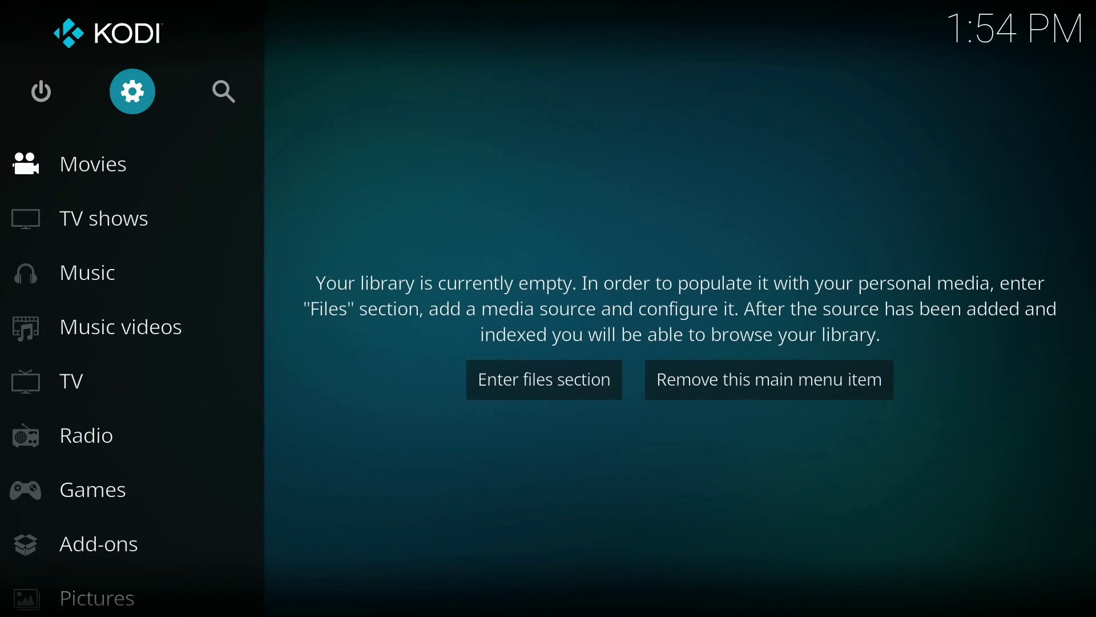
{"action": "key", "text": "Left"}
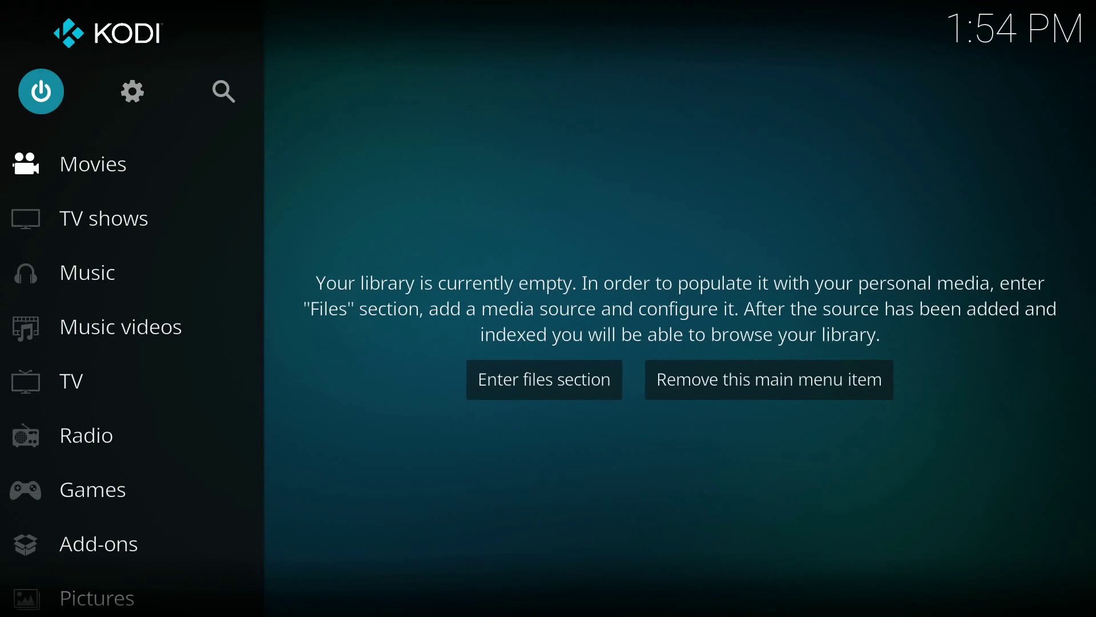
{"action": "key", "text": "Return"}
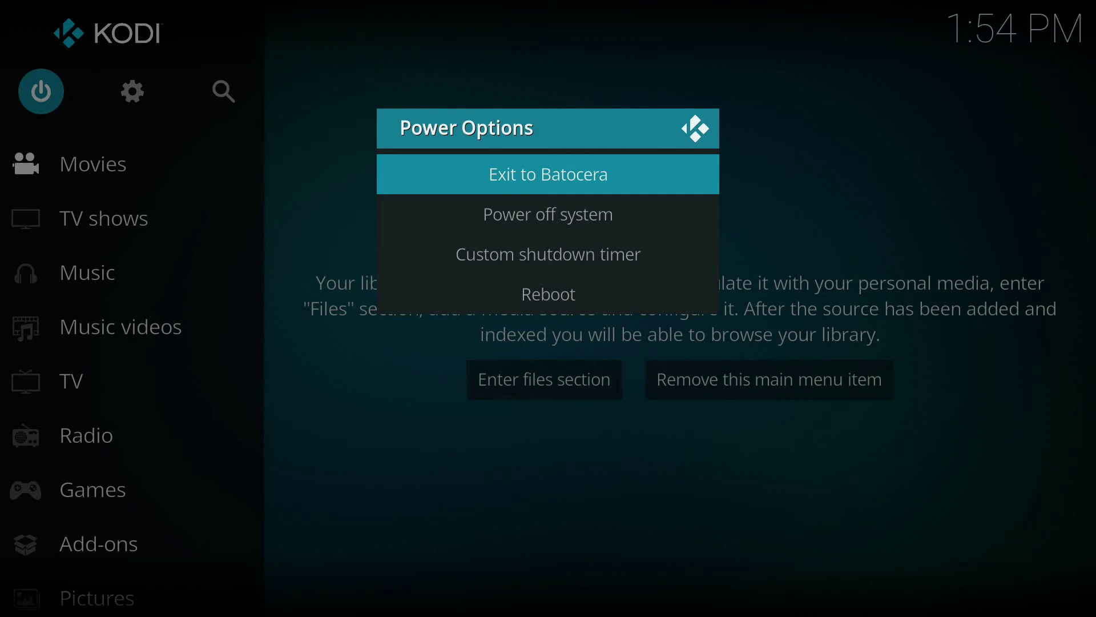
{"action": "key", "text": "Return"}
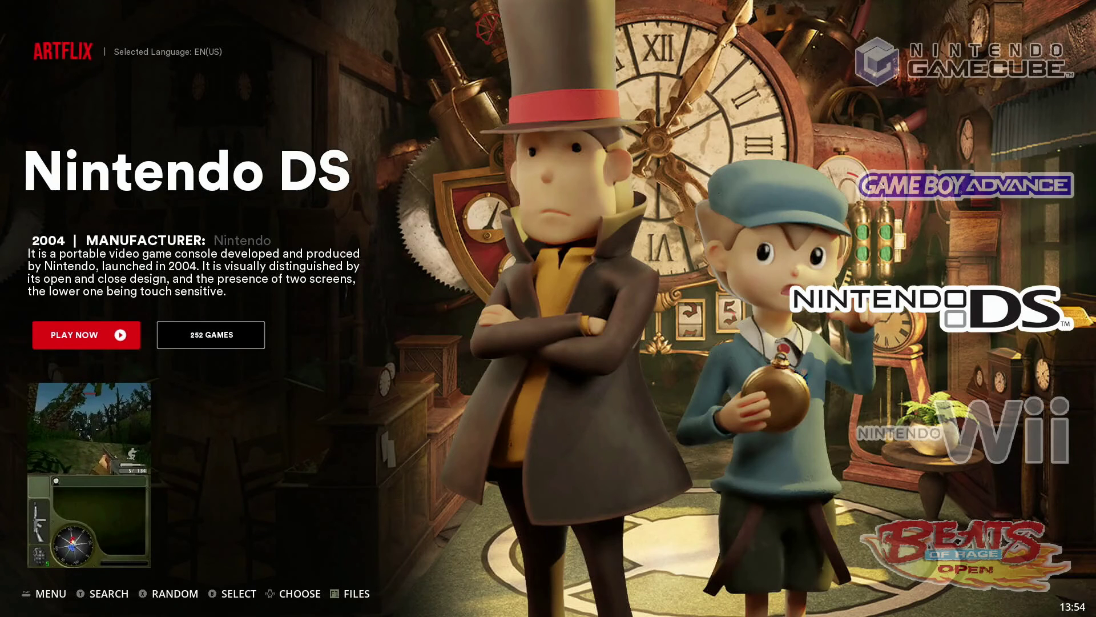
- Open Batocera's quit options and highlight Shutdown System
{"action": "key", "text": "Return"}
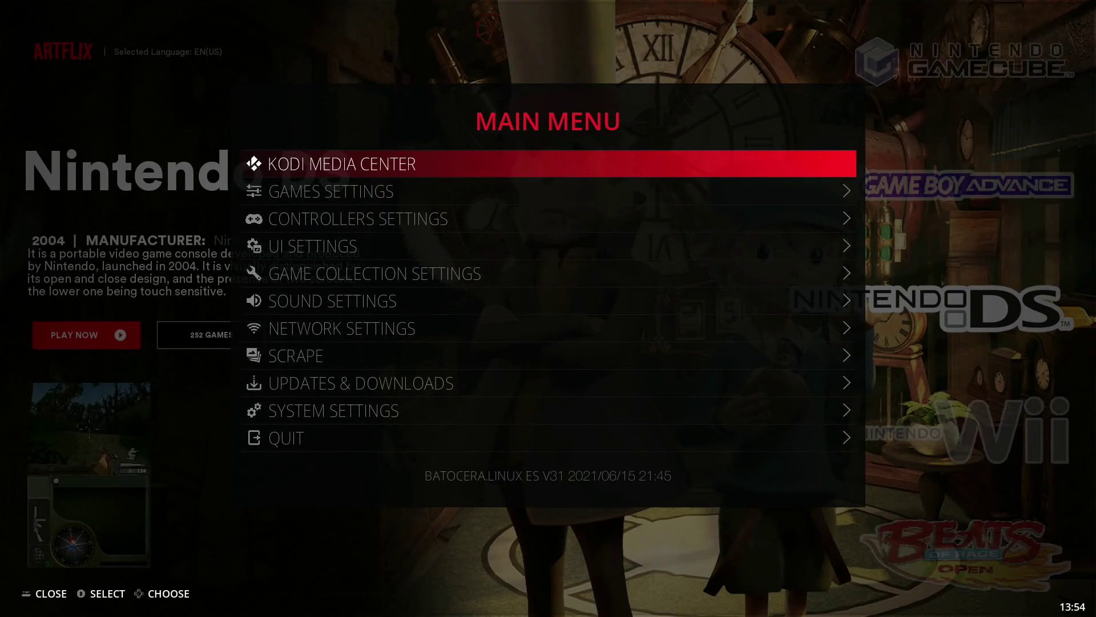
{"action": "key", "text": "Up"}
{"action": "key", "text": "Return"}
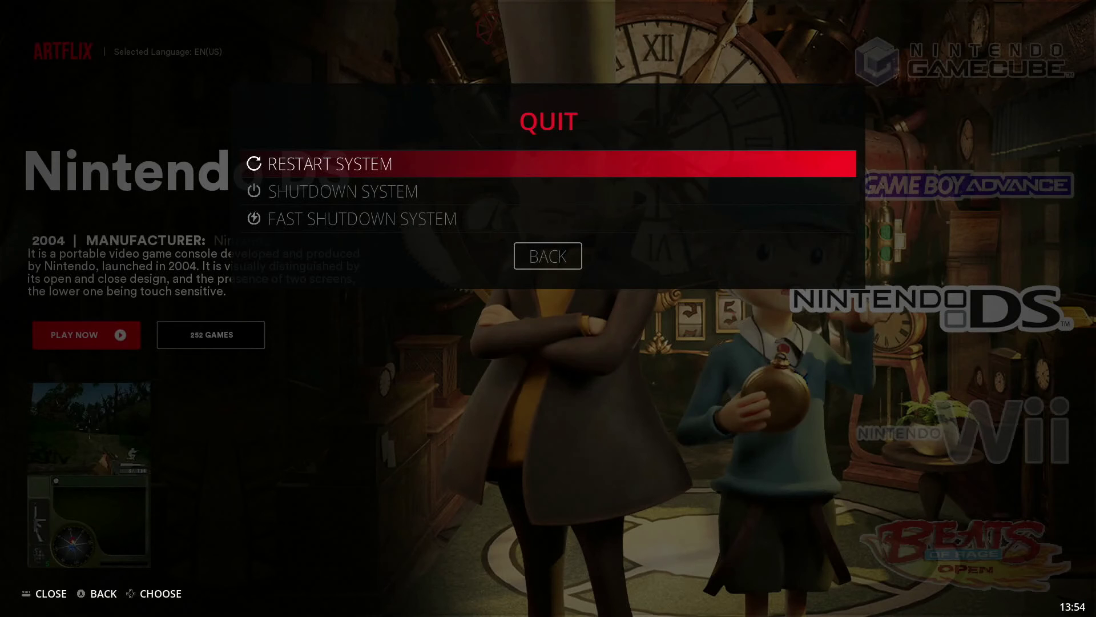
{"action": "key", "text": "Down"}
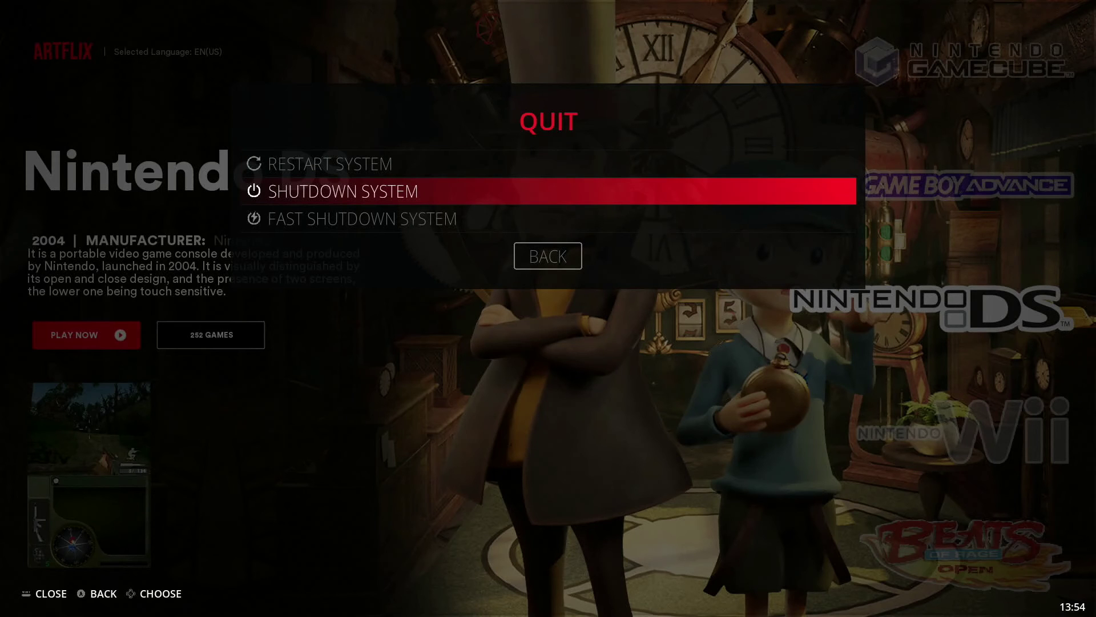